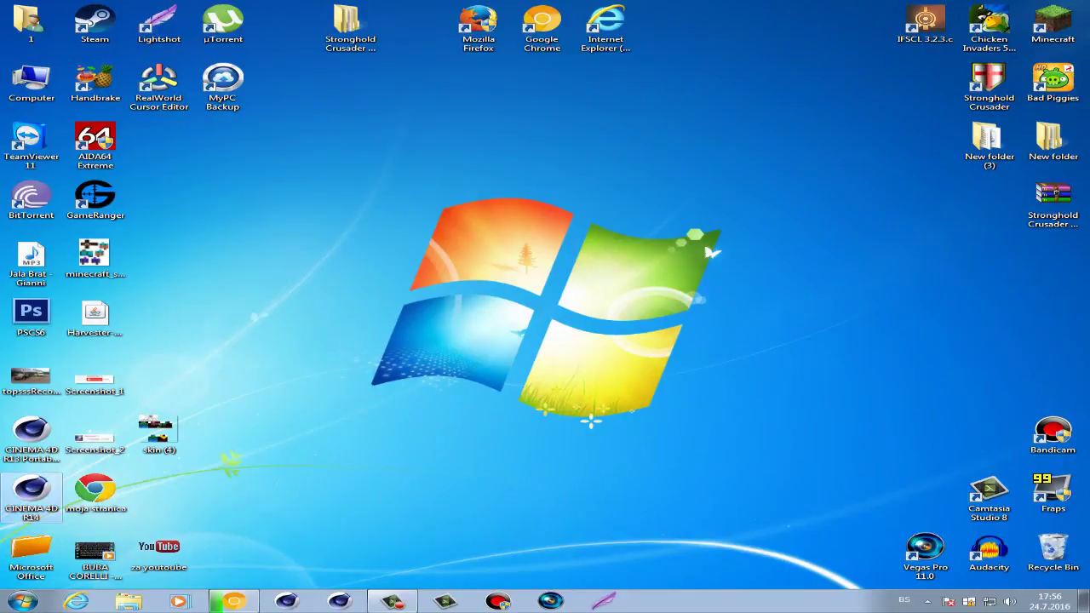
Download the 102 MB Cinema 4D R14 FREE archive from MediaFire via its Chrome bookmark, then show Chrome's downloads
{"action": "left_click", "coordinate": [234, 602]}
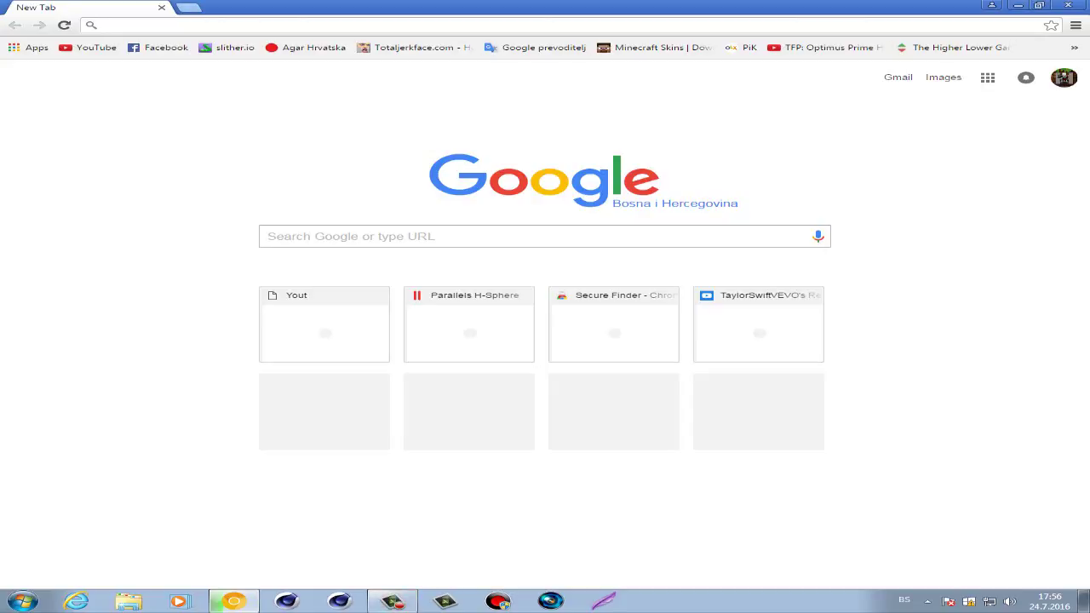
{"action": "left_click", "coordinate": [1074, 47]}
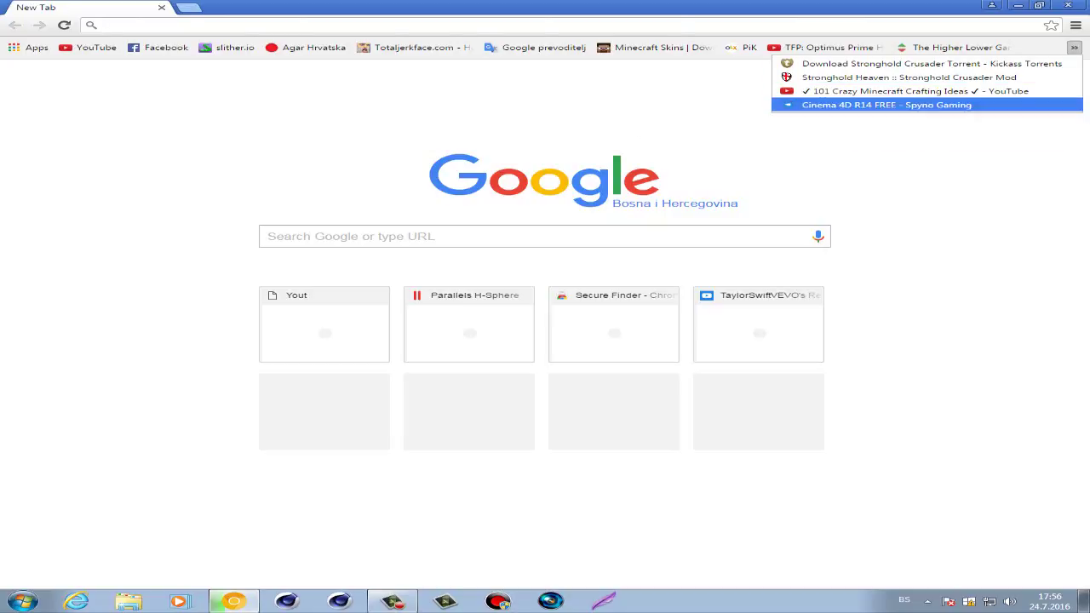
{"action": "left_click", "coordinate": [887, 105]}
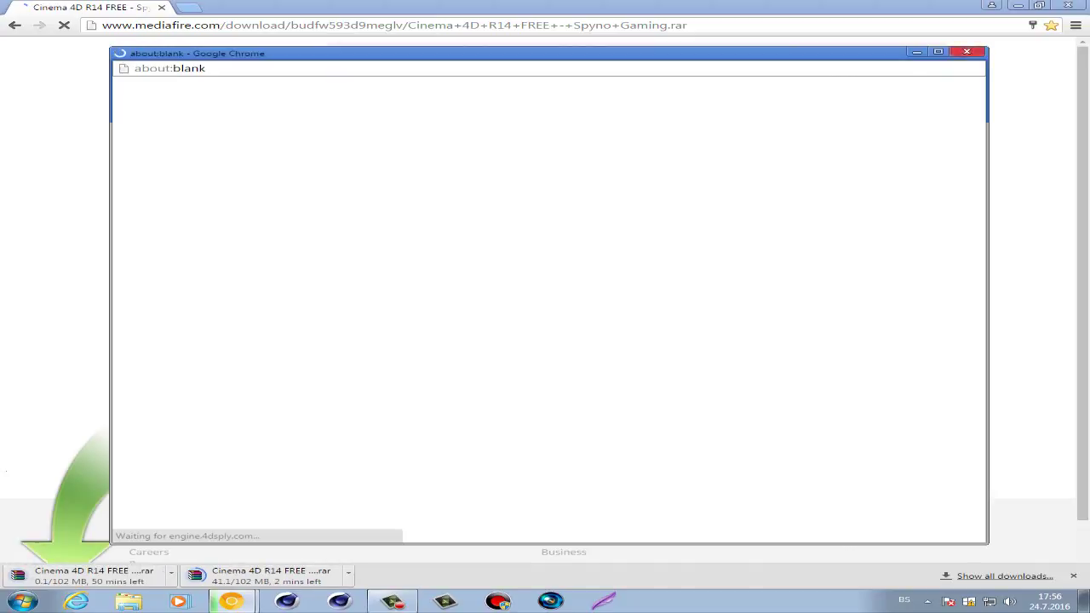
{"action": "left_click", "coordinate": [967, 52]}
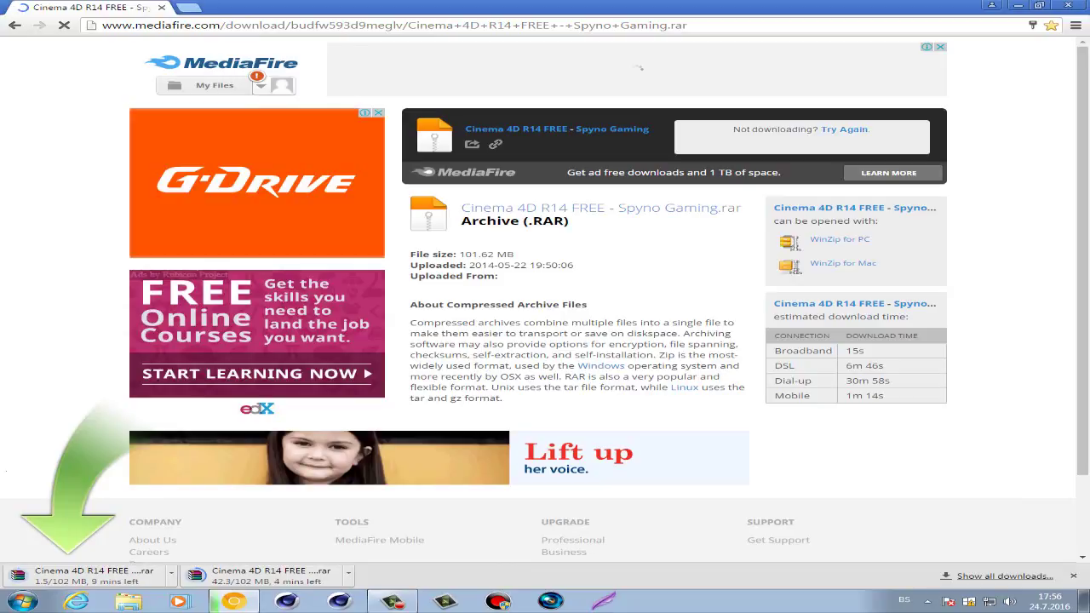
{"action": "key", "text": "ctrl+j"}
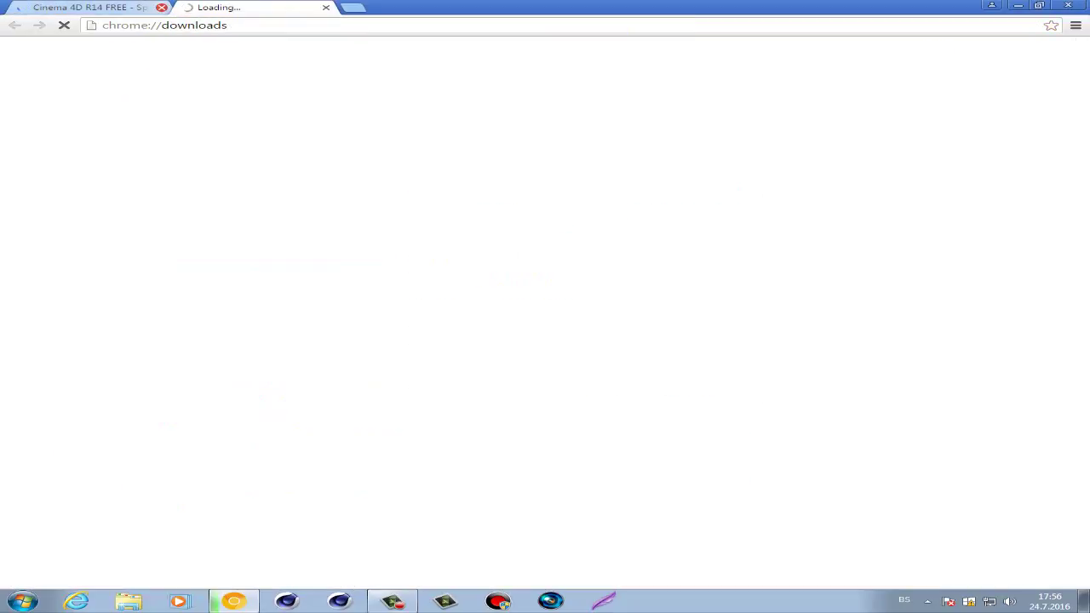
Drag the downloaded Cinema 4D R14 FREE - Spyno Gaming (1).rar from Chrome's downloads onto the desktop
{"action": "left_click", "coordinate": [162, 7]}
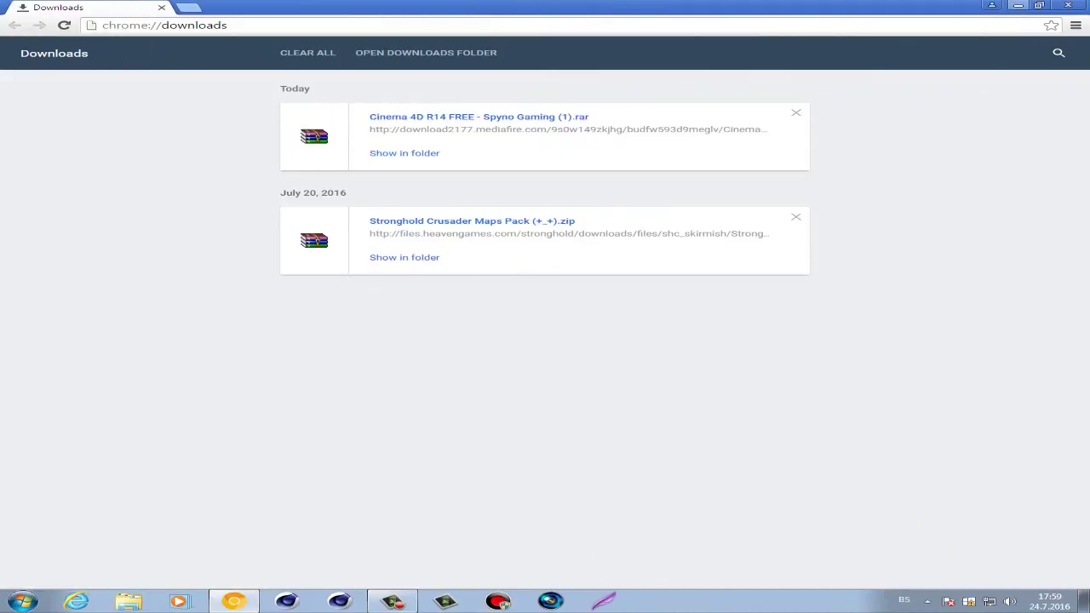
{"action": "left_click", "coordinate": [1038, 5]}
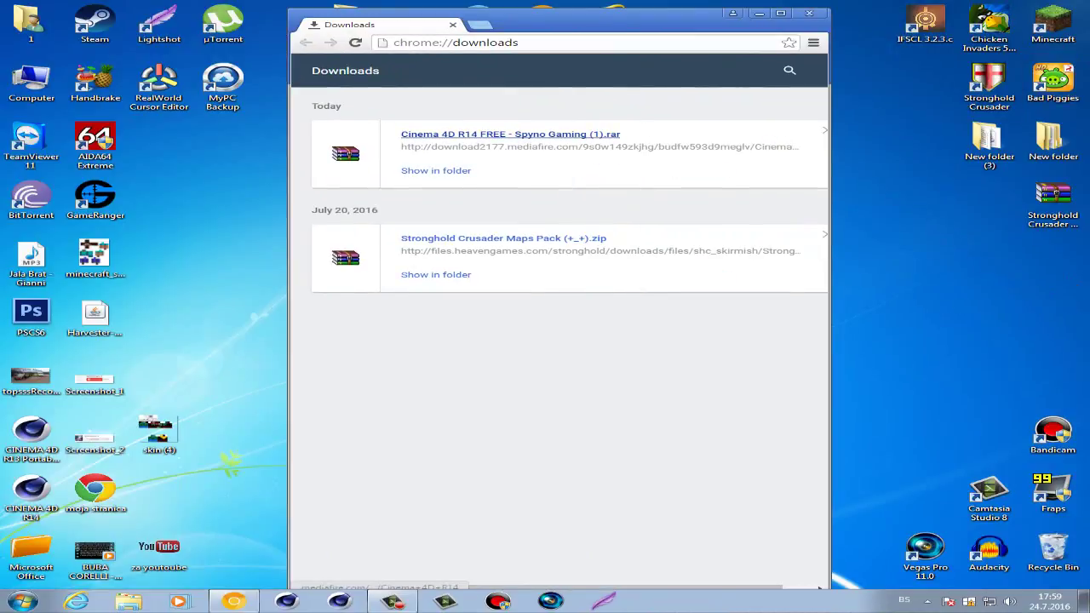
{"action": "mouse_move", "coordinate": [511, 133]}
{"action": "left_mouse_down"}
{"action": "mouse_move", "coordinate": [1053, 259]}
{"action": "mouse_move", "coordinate": [542, 198]}
{"action": "left_mouse_up"}
{"action": "left_click", "coordinate": [733, 13]}
Open the rar in WinRAR, look through C4D R14 and CINEMA 4D R14, then extract C4D R14 to the Desktop
{"action": "right_click", "coordinate": [528, 181]}
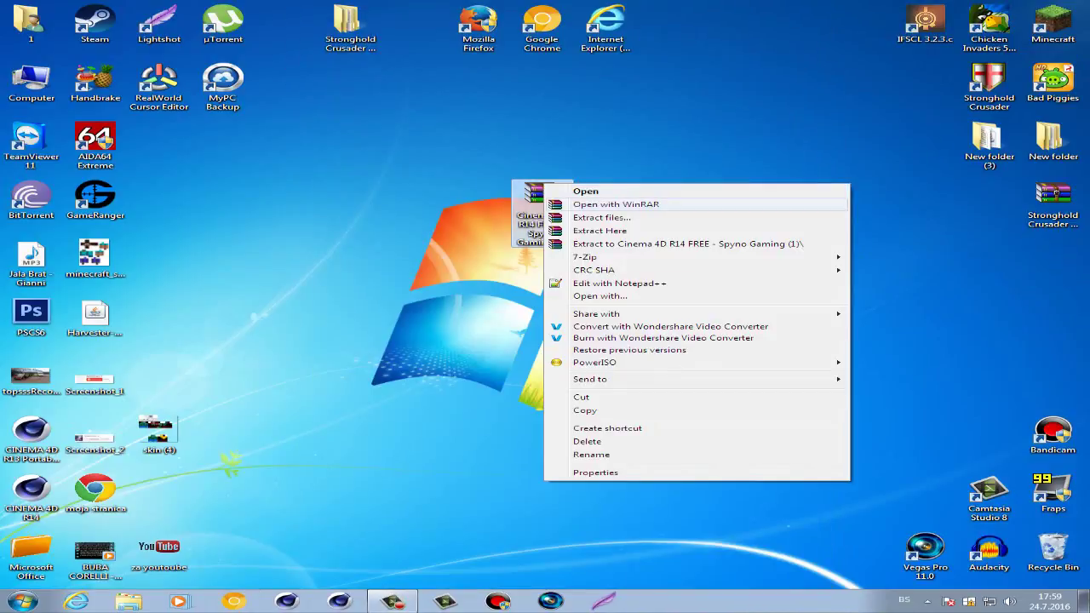
{"action": "left_click", "coordinate": [562, 189]}
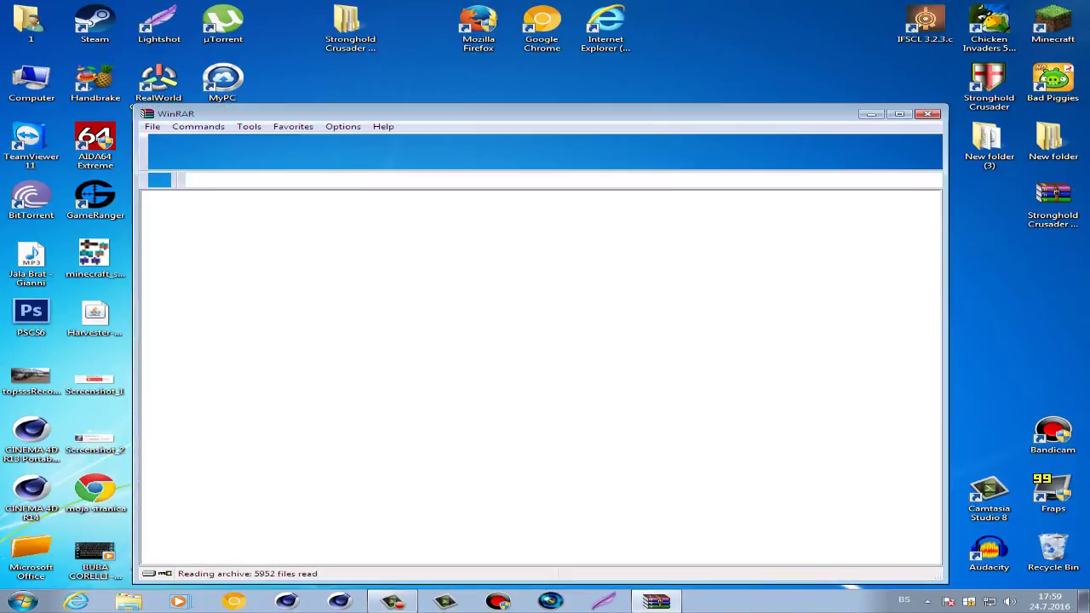
{"action": "key", "text": "Return"}
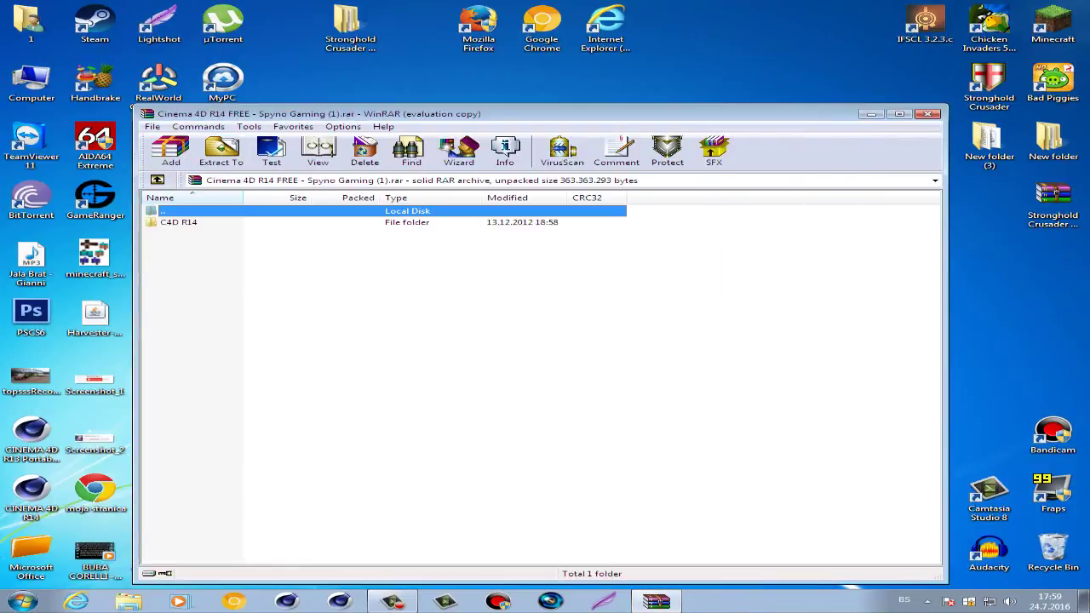
{"action": "key", "text": "Down"}
{"action": "key", "text": "Return"}
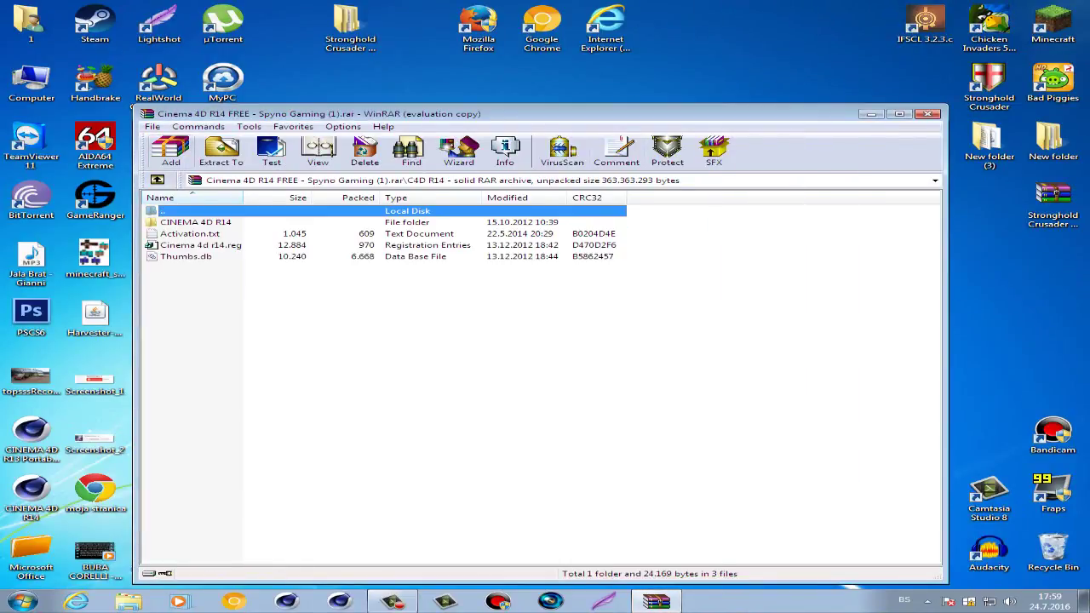
{"action": "key", "text": "Return"}
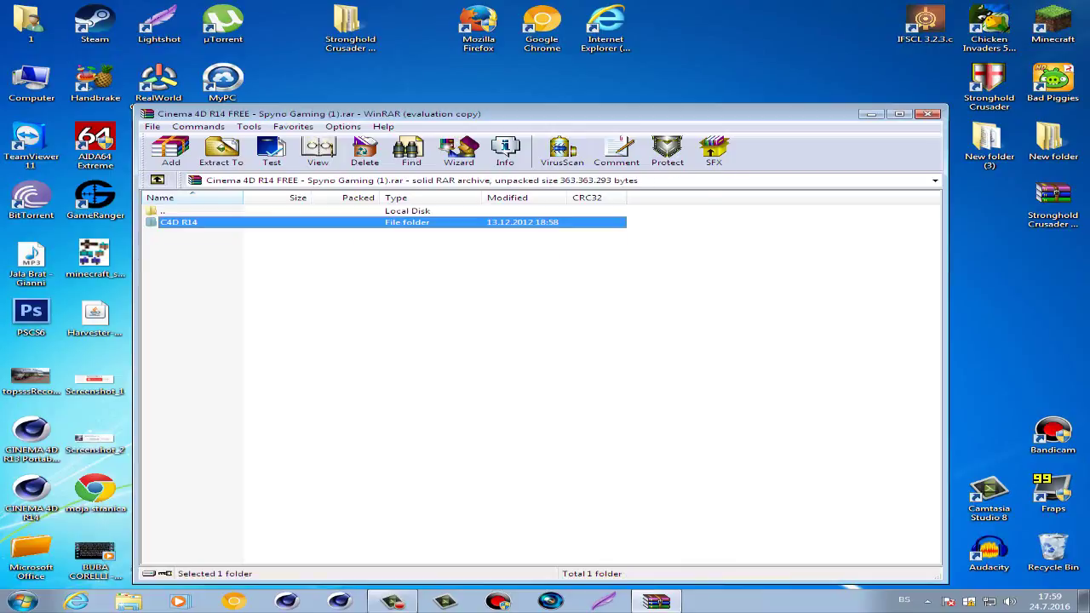
{"action": "key", "text": "Return"}
{"action": "key", "text": "Down"}
{"action": "key", "text": "Return"}
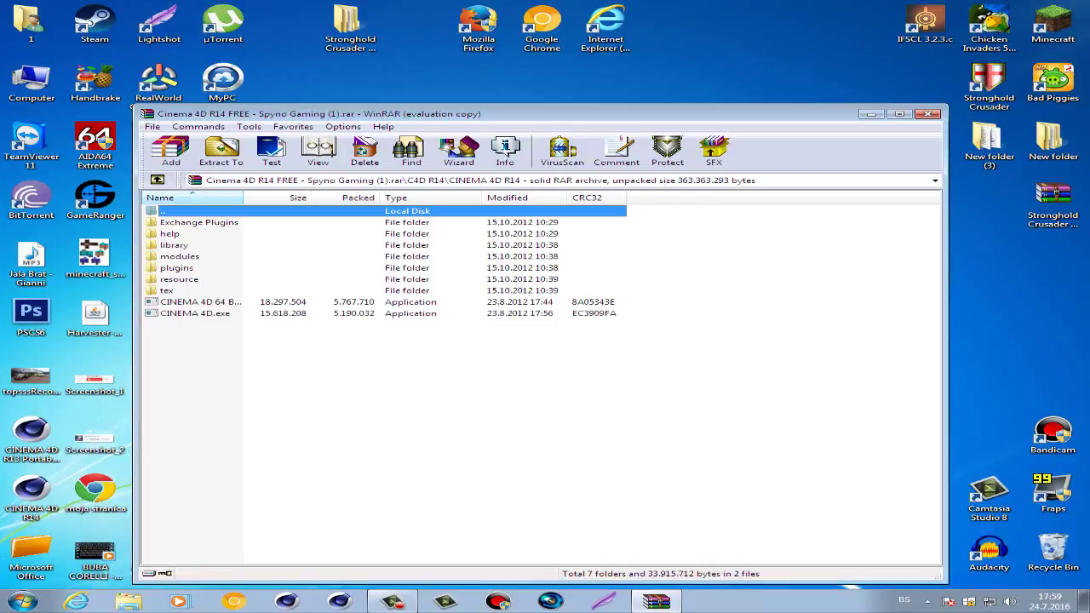
{"action": "key", "text": "BackSpace"}
{"action": "key", "text": "BackSpace"}
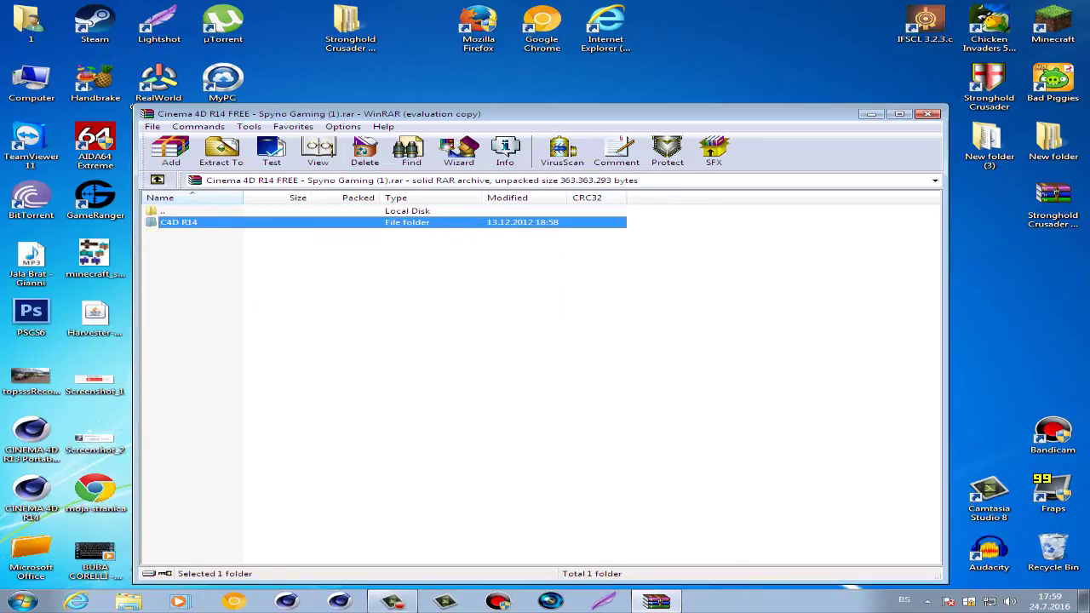
{"action": "key", "text": "alt+w"}
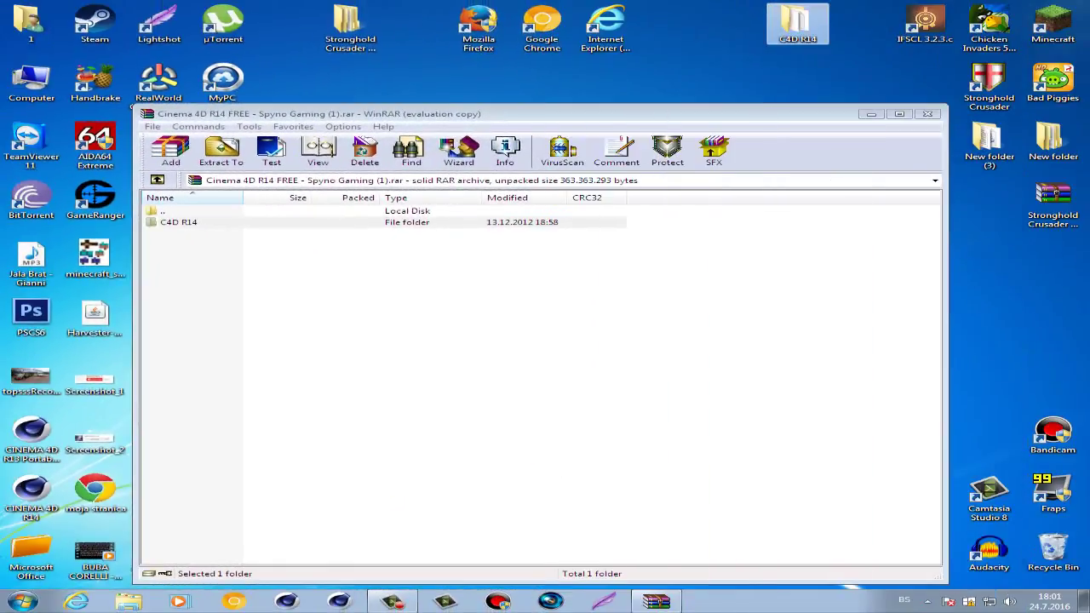
Run the CINEMA 4D application from C4D R14 > CINEMA 4D R14, accepting the security prompt
{"action": "key", "text": "alt+F4"}
{"action": "double_click", "coordinate": [797, 24]}
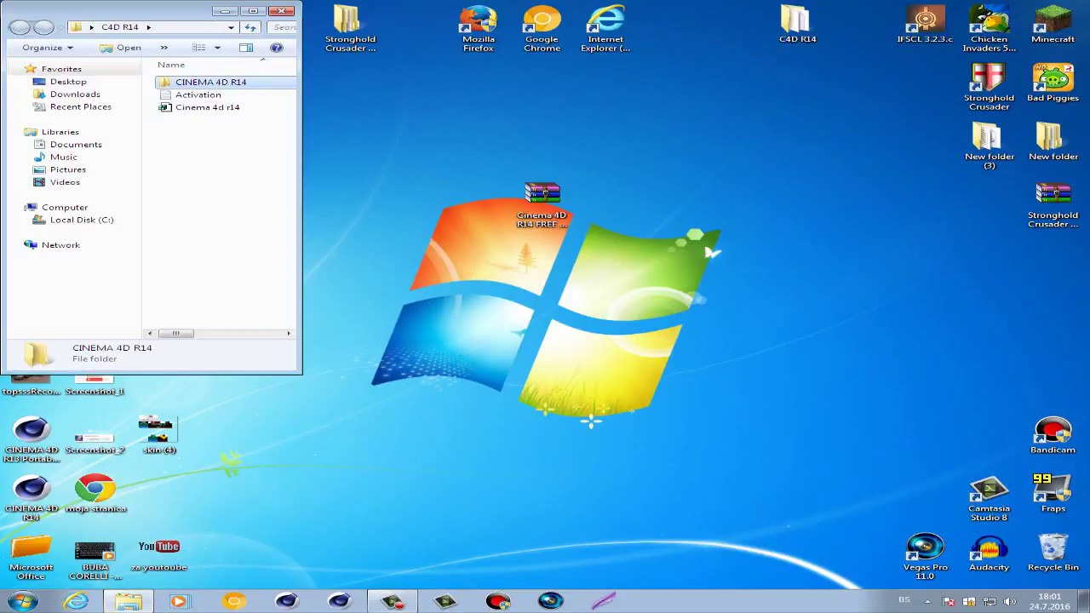
{"action": "double_click", "coordinate": [211, 82]}
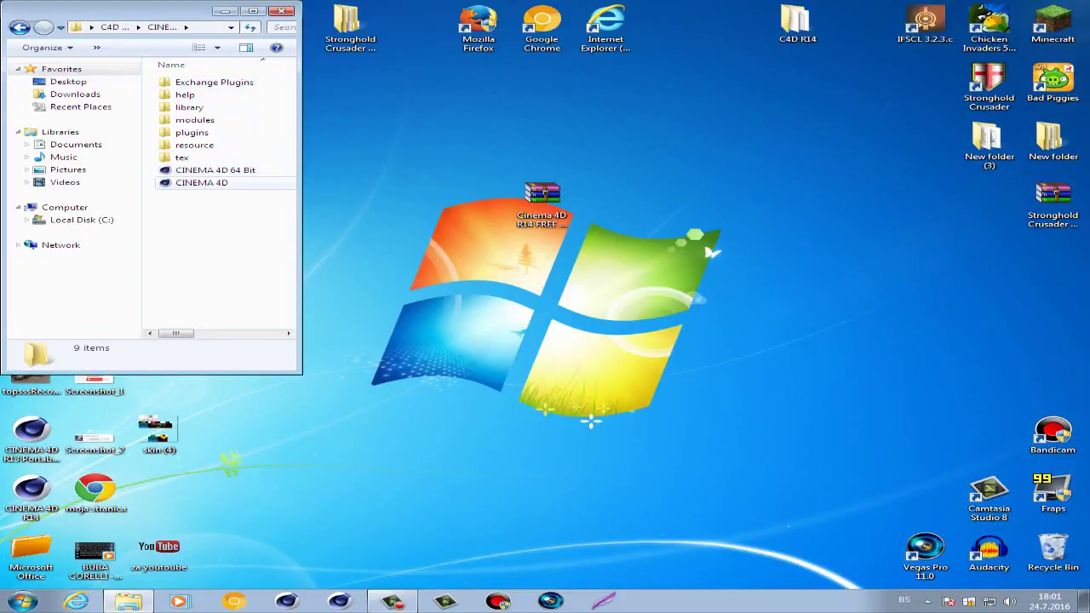
{"action": "left_click", "coordinate": [201, 182]}
{"action": "key", "text": "Return"}
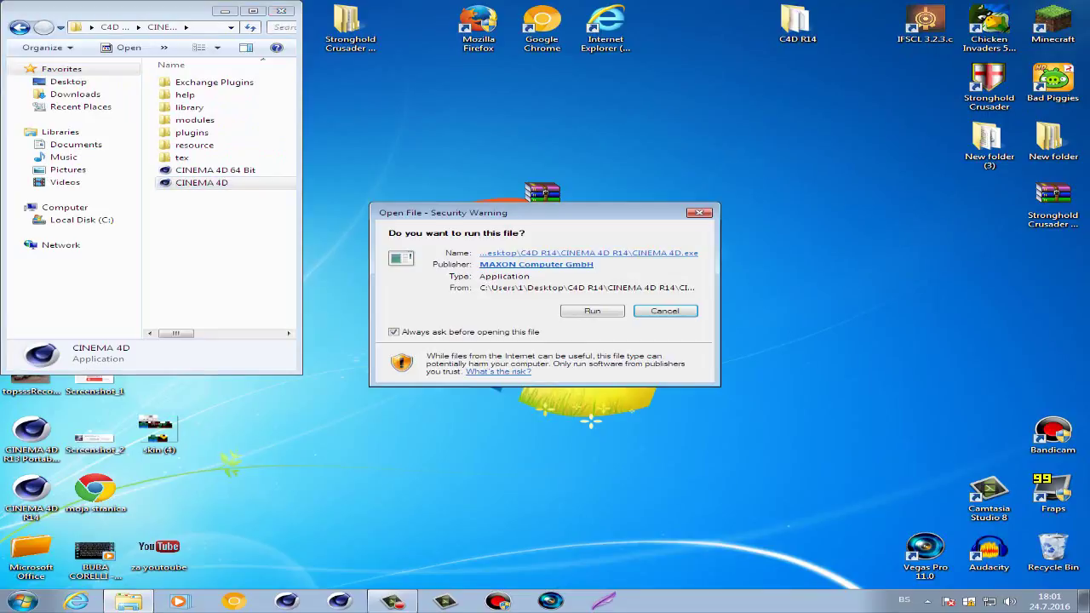
{"action": "left_click", "coordinate": [592, 310]}
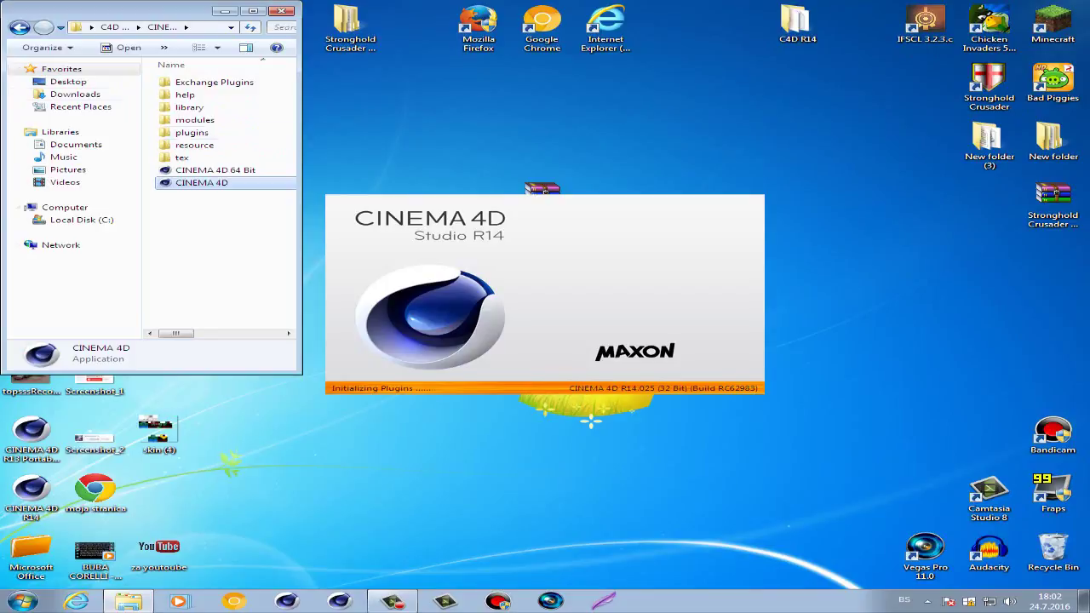
Close CINEMA 4D's empty untitled project without saving, with Explorer back at C4D R14
{"action": "key", "text": "BackSpace"}
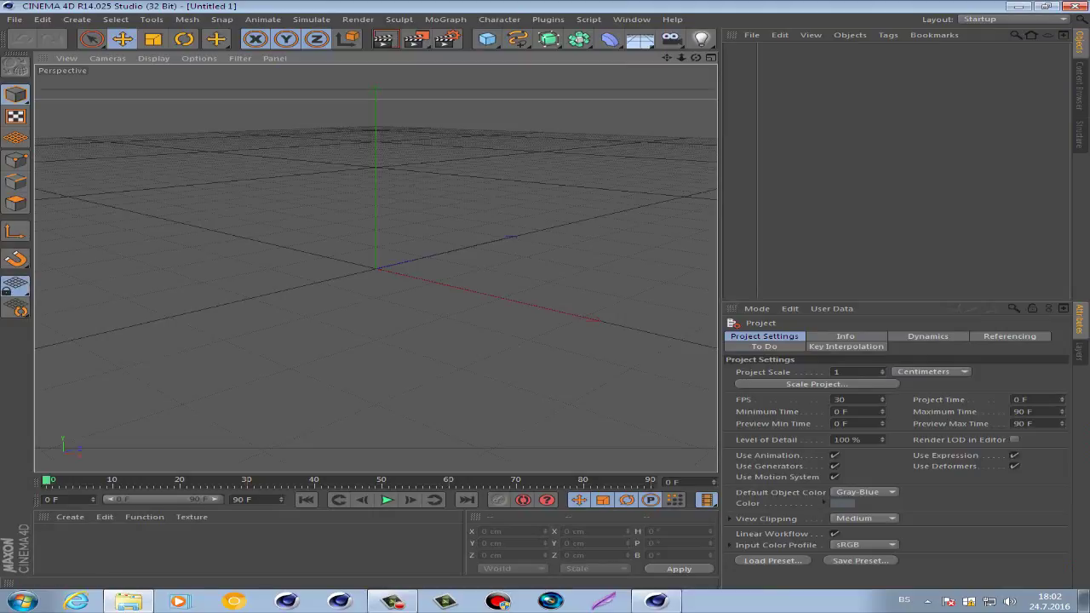
{"action": "left_click_drag", "start_coordinate": [323, 188], "coordinate": [376, 268], "text": "alt"}
{"action": "left_click", "coordinate": [1076, 6]}
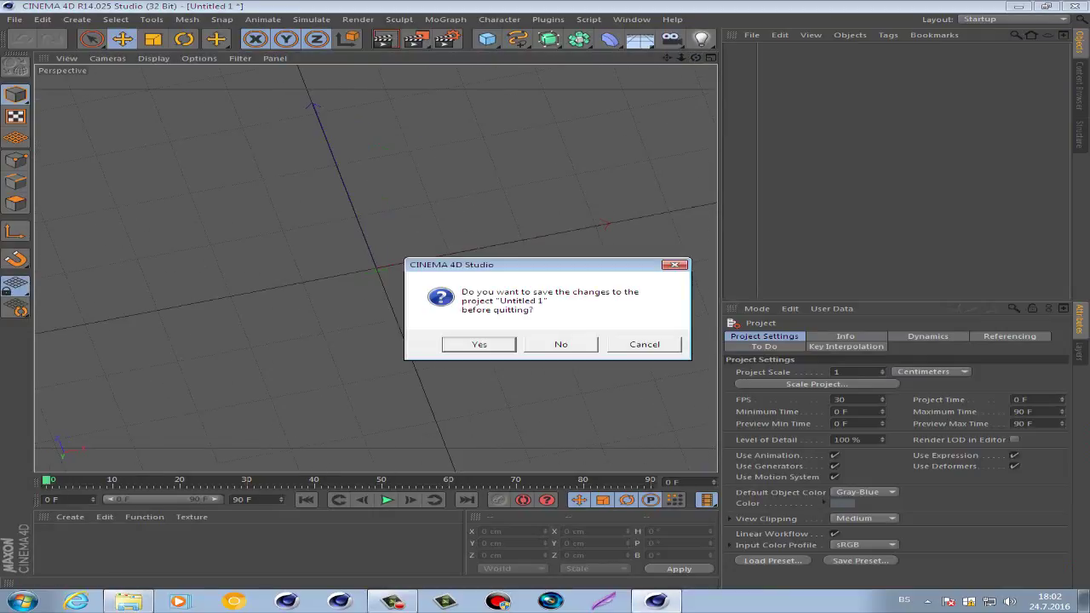
{"action": "left_click", "coordinate": [561, 344]}
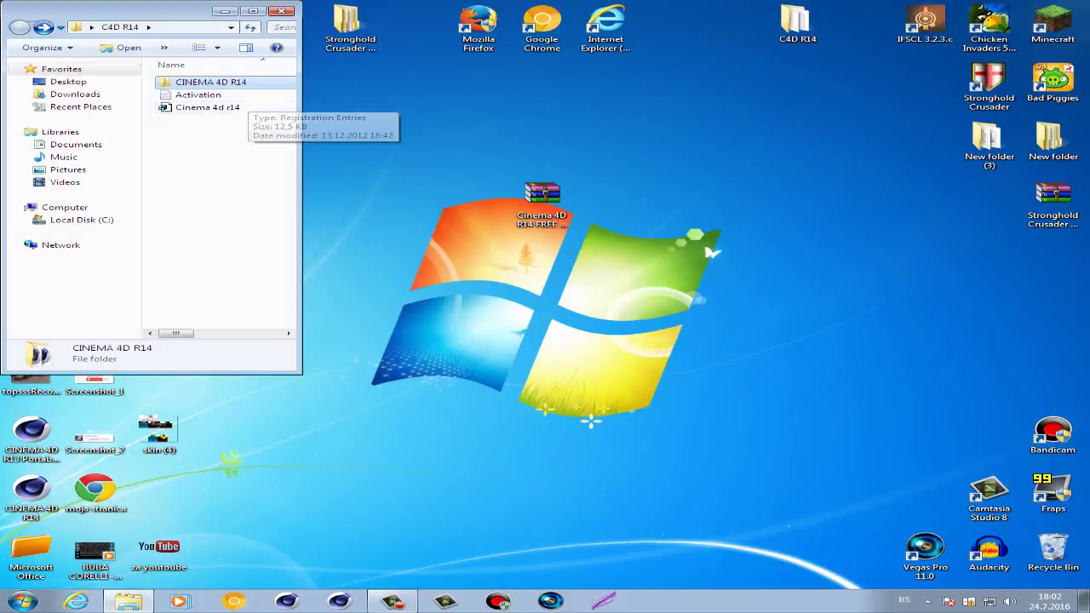
Merge Cinema 4d r14.reg into the registry, accepting the warning and the success message
{"action": "double_click", "coordinate": [207, 107]}
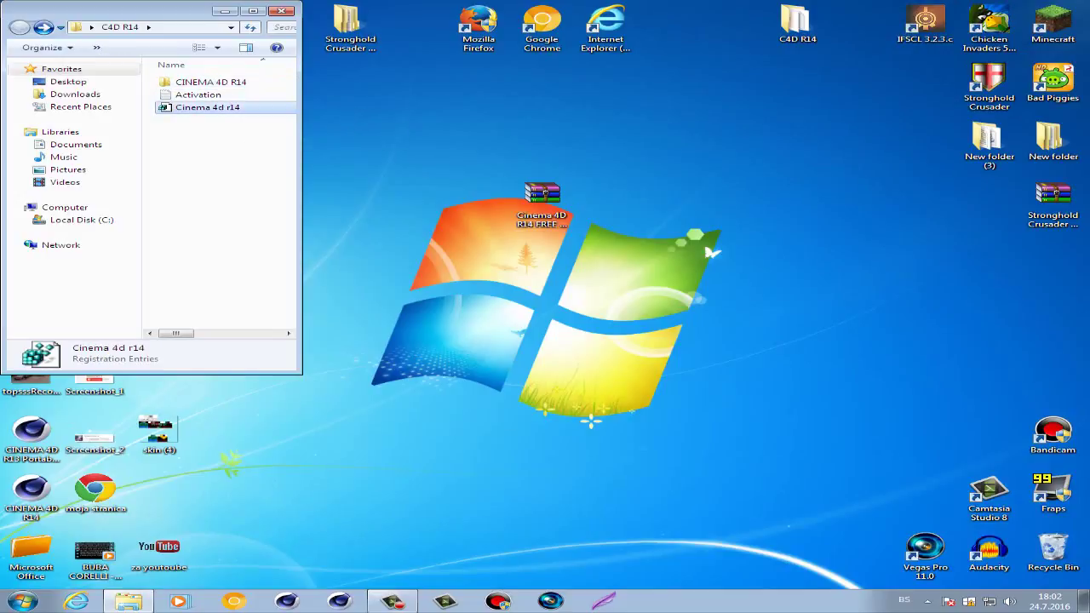
{"action": "key", "text": "Return"}
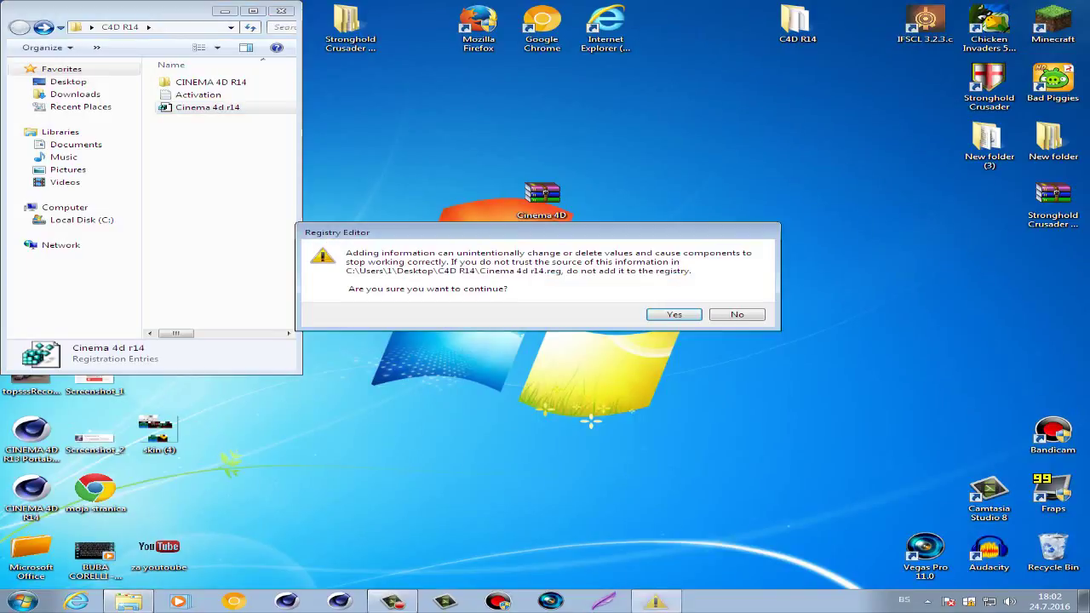
{"action": "left_click", "coordinate": [674, 314]}
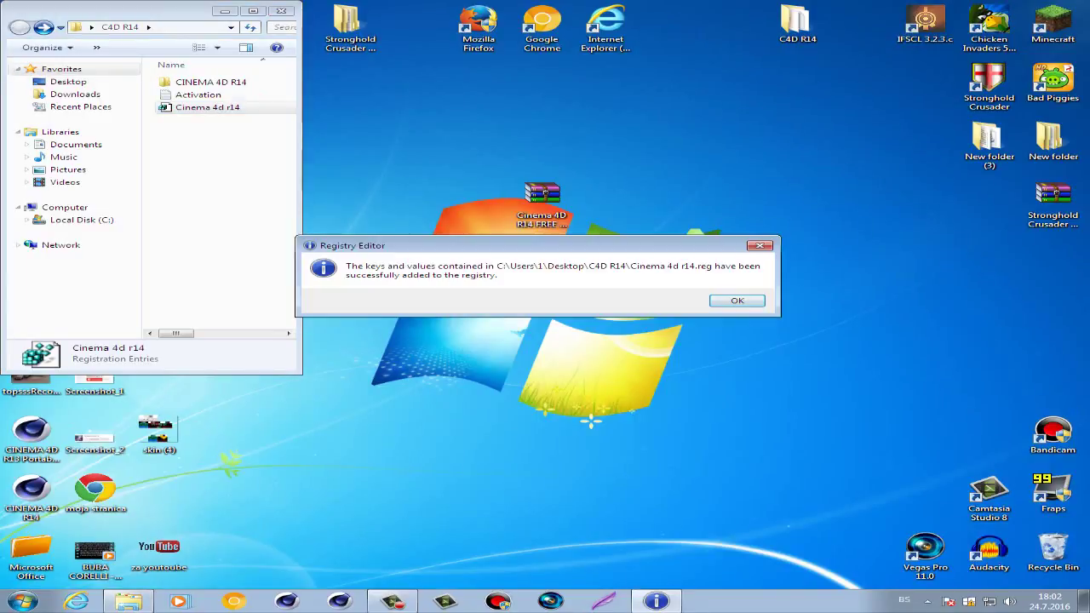
{"action": "left_click", "coordinate": [737, 300]}
Relaunch CINEMA 4D from the CINEMA 4D R14 folder, accepting the security warning
{"action": "double_click", "coordinate": [211, 81]}
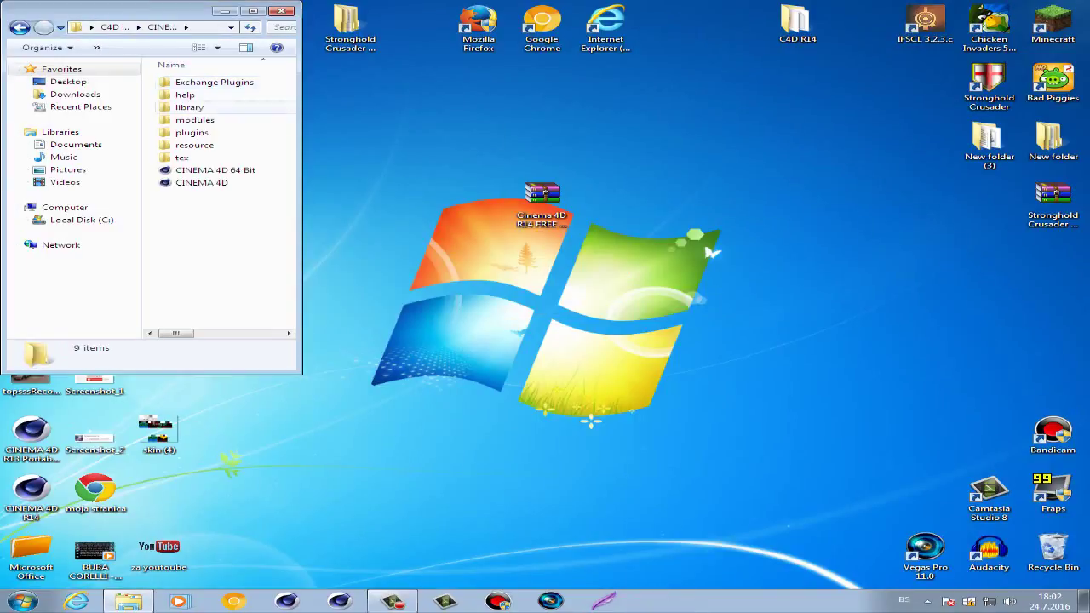
{"action": "left_click", "coordinate": [201, 182]}
{"action": "key", "text": "Return"}
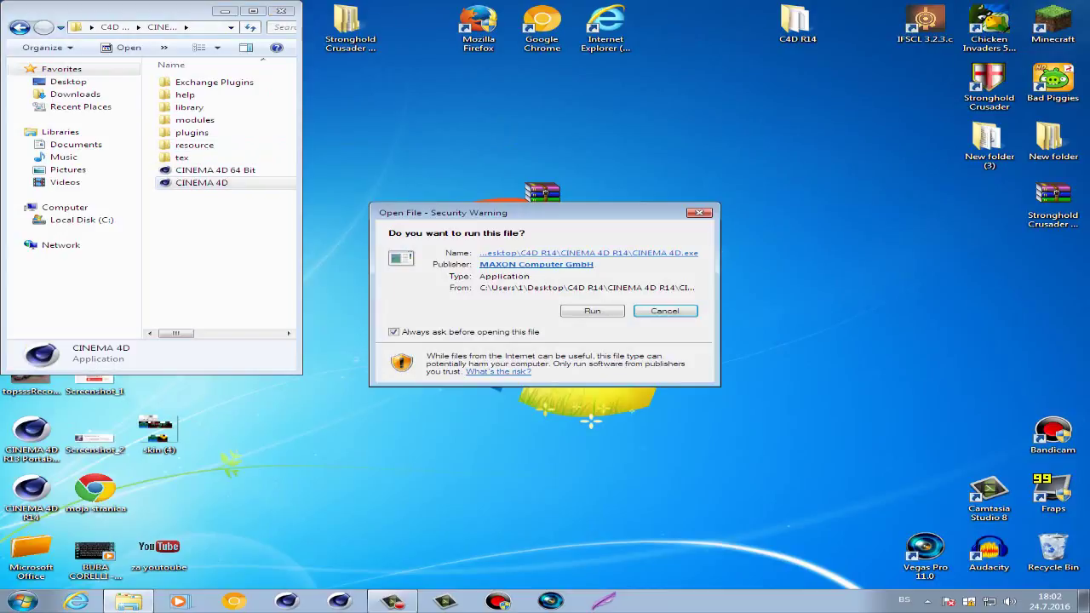
{"action": "key", "text": "Return"}
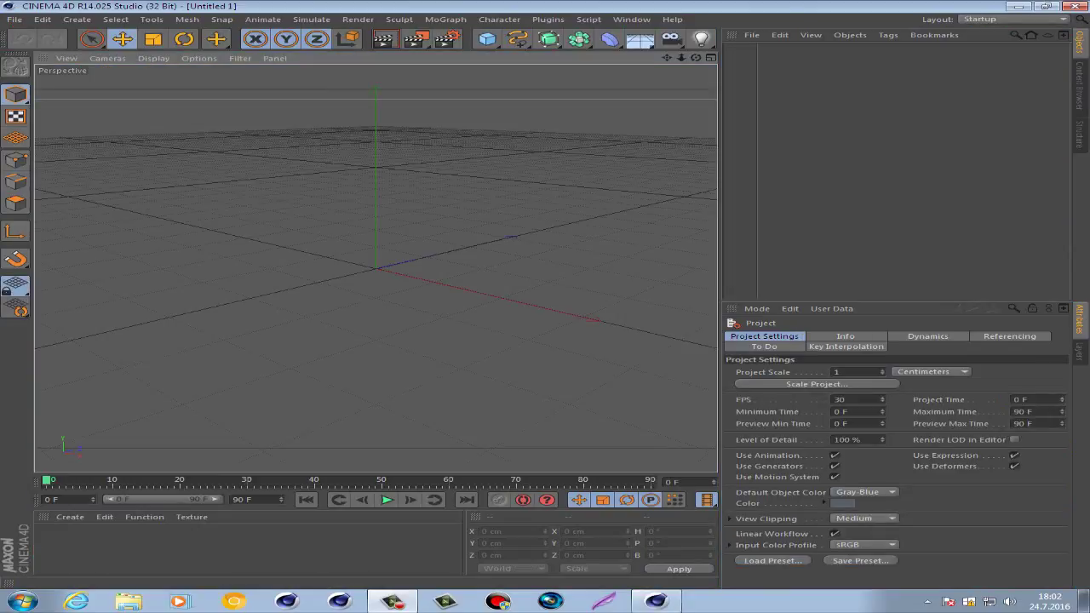
Add a 200 cm Cube to the scene and orbit to view it from below
{"action": "left_click_drag", "start_coordinate": [377, 264], "coordinate": [376, 269], "text": "alt"}
{"action": "left_click", "coordinate": [517, 38]}
{"action": "left_click", "coordinate": [486, 38]}
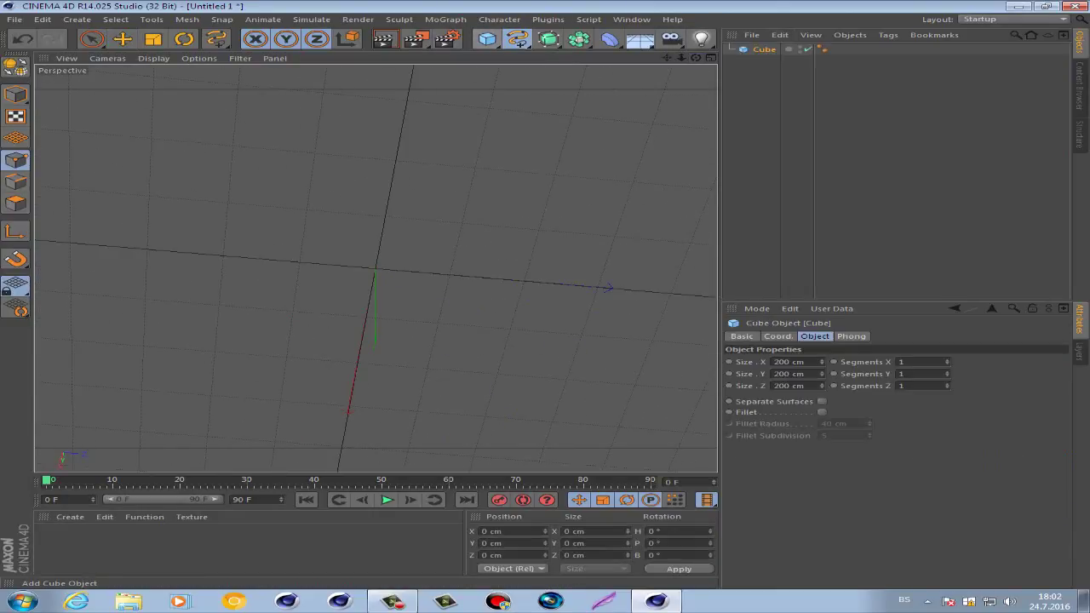
{"action": "mouse_move", "coordinate": [375, 269]}
{"action": "left_mouse_down", "text": "alt"}
{"action": "mouse_move", "coordinate": [376, 311]}
{"action": "mouse_move", "coordinate": [398, 208]}
{"action": "left_mouse_up", "text": "alt"}
Quit CINEMA 4D without saving the project
{"action": "key", "text": "alt+F4"}
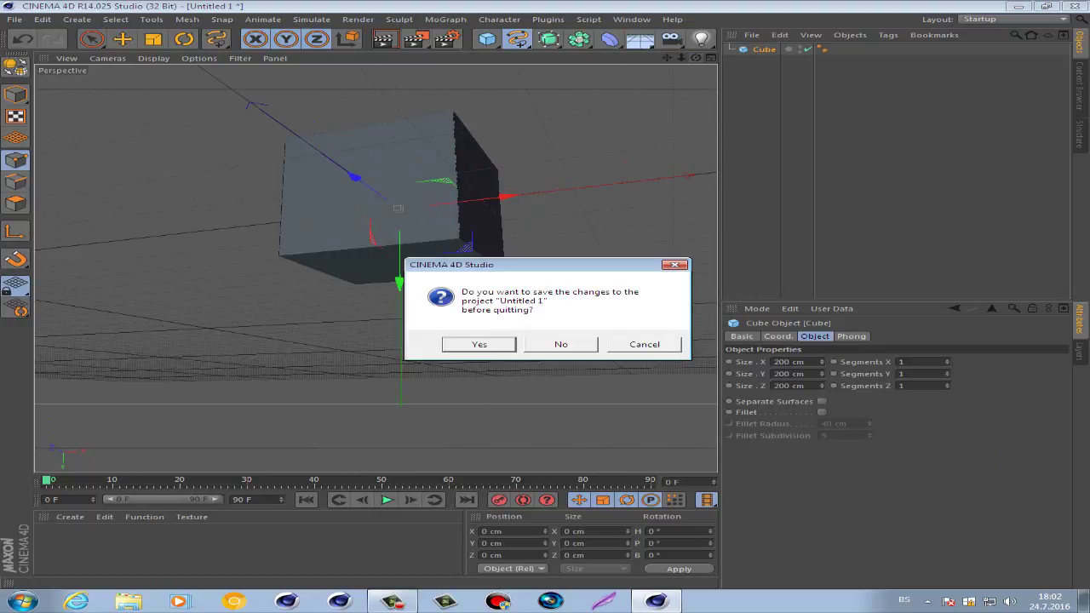
{"action": "key", "text": "Tab"}
{"action": "key", "text": "Return"}
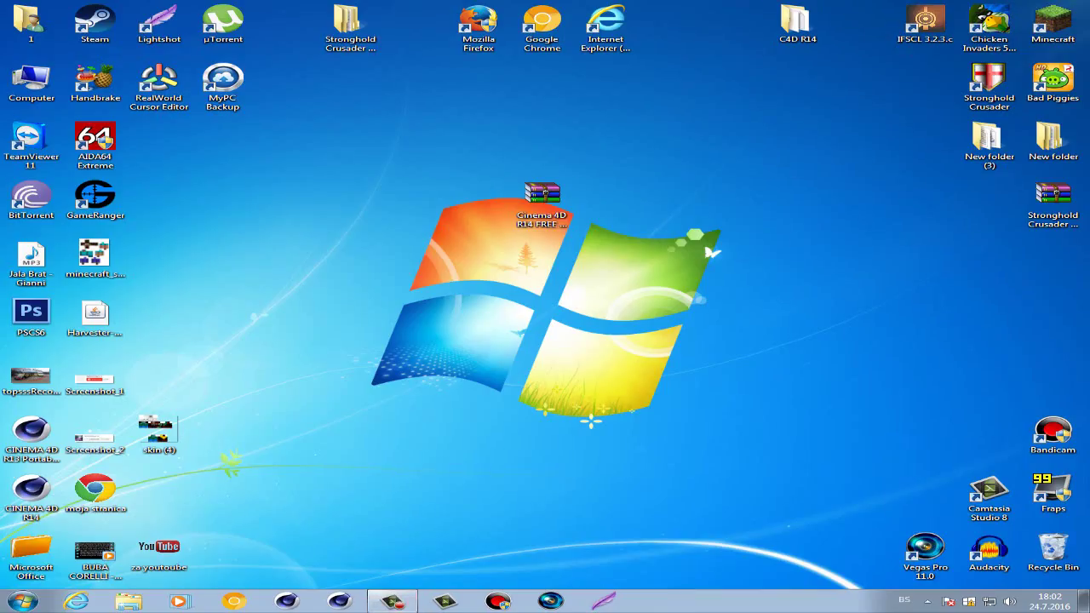
Move the downloaded Cinema 4D archive on the desktop to the Recycle Bin
{"action": "left_click", "coordinate": [542, 196]}
{"action": "key", "text": "Delete"}
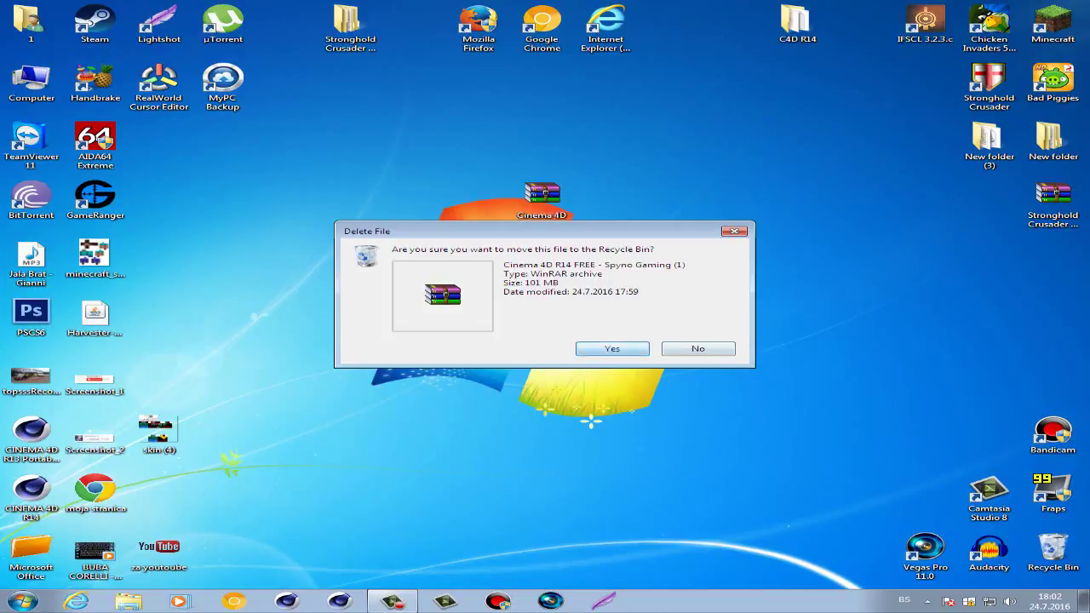
{"action": "key", "text": "Return"}
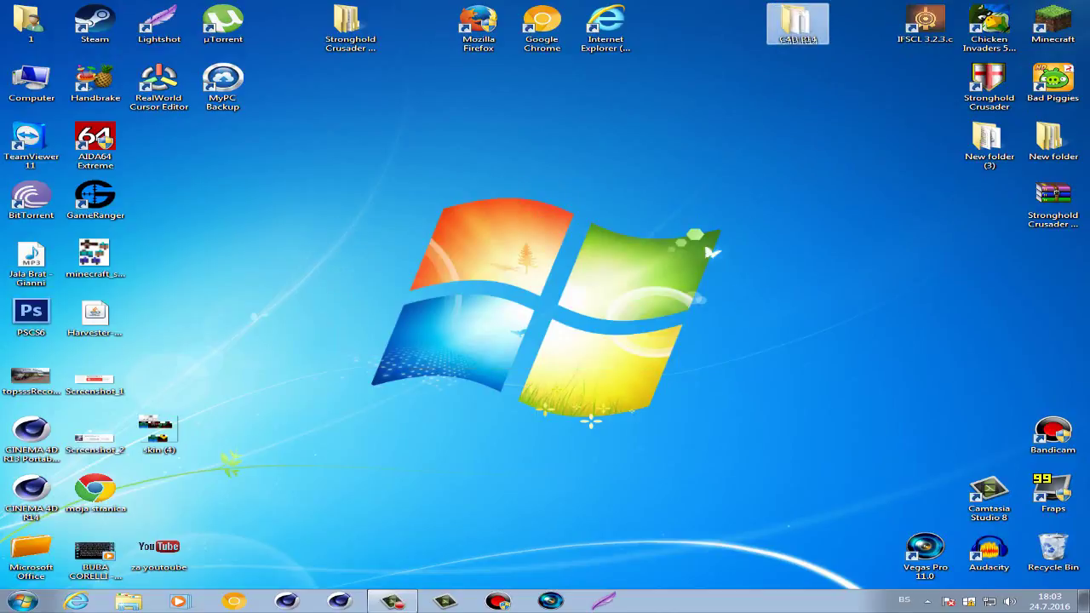
Move the extracted C4D R14 folder (7,675 items, 346 MB) to the Recycle Bin
{"action": "left_click_drag", "start_coordinate": [798, 24], "coordinate": [542, 375]}
{"action": "key", "text": "Delete"}
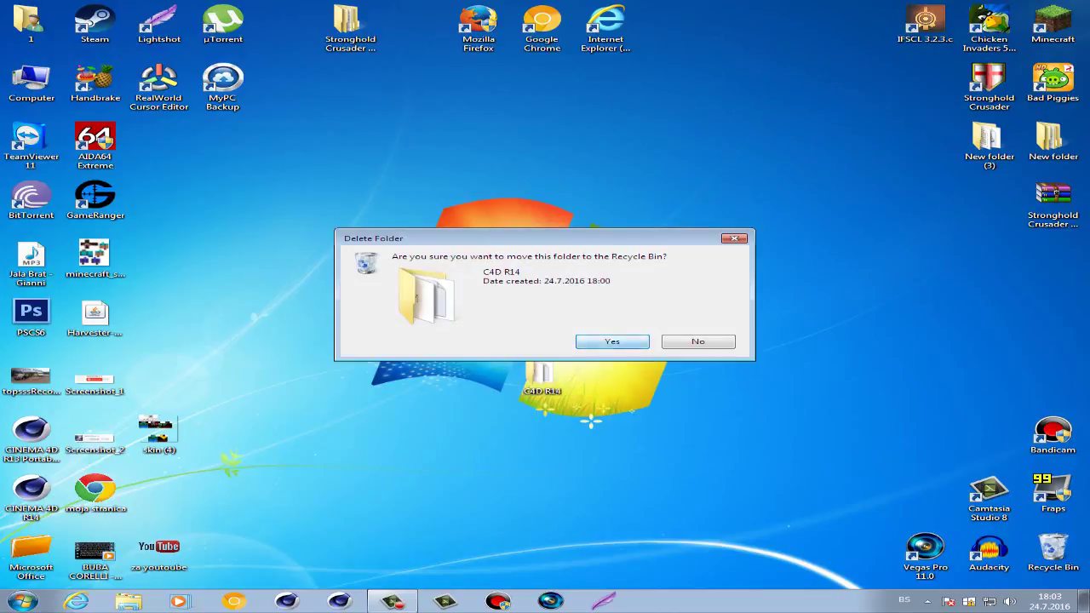
{"action": "key", "text": "Escape"}
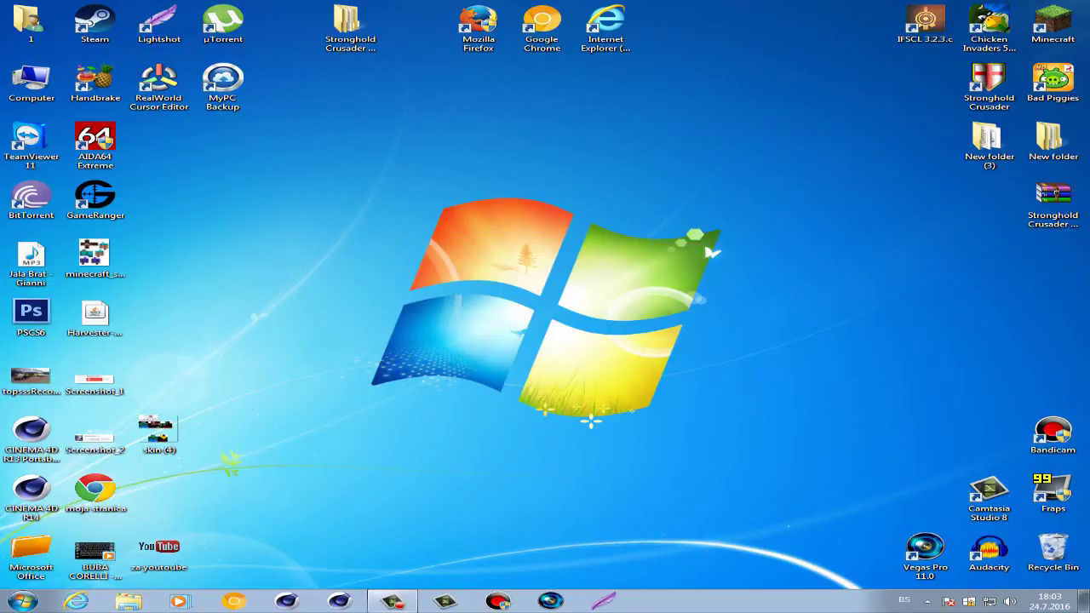
Empty the Recycle Bin, permanently deleting the Cinema 4D archive and C4D R14 folder
{"action": "right_click", "coordinate": [1053, 549]}
{"action": "left_click", "coordinate": [1001, 493]}
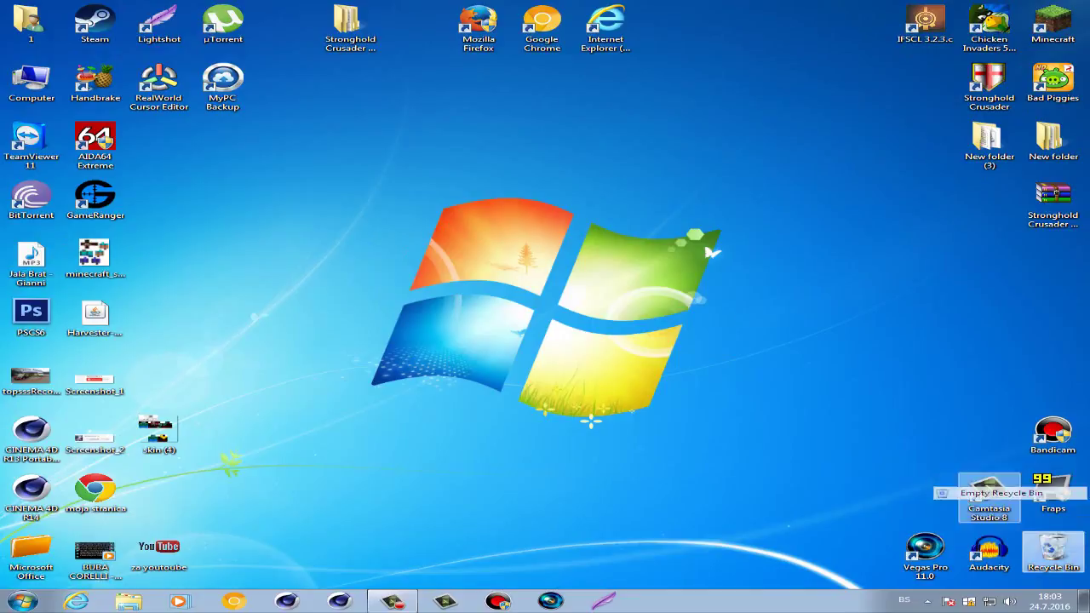
{"action": "key", "text": "Return"}
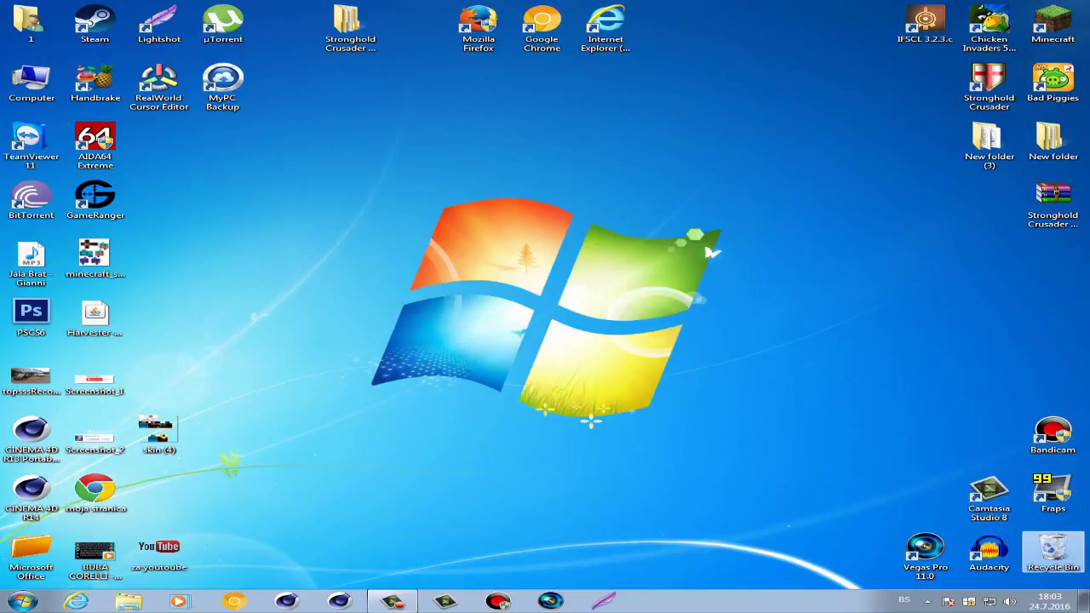